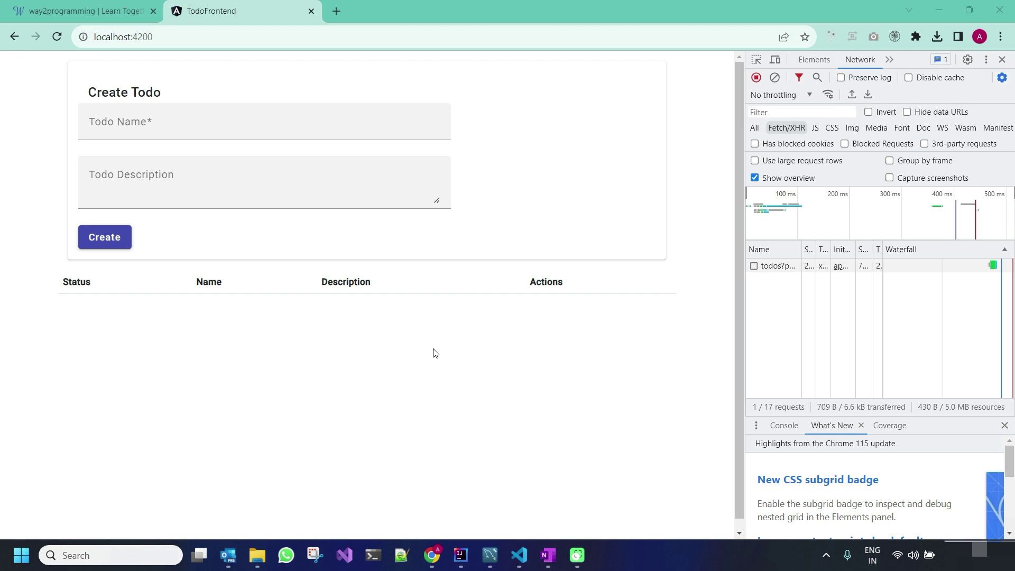
# Step: Check the Create Spring Boot Project article in the way2programming tutorial, then return to the Todo app
pyautogui.hotkey('ctrl', 'shift', 'Tab')
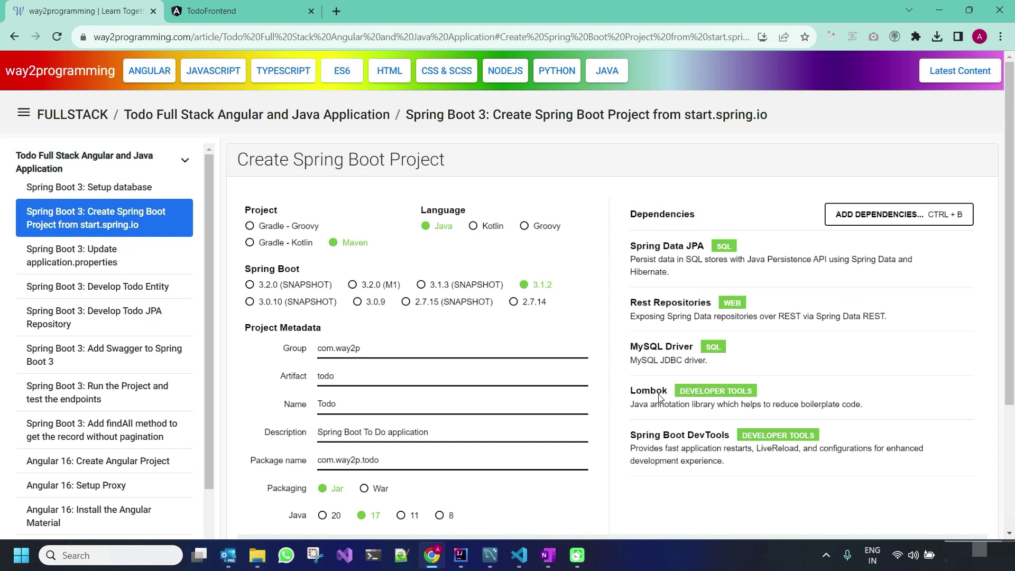
pyautogui.scroll(-3, 53, 330)
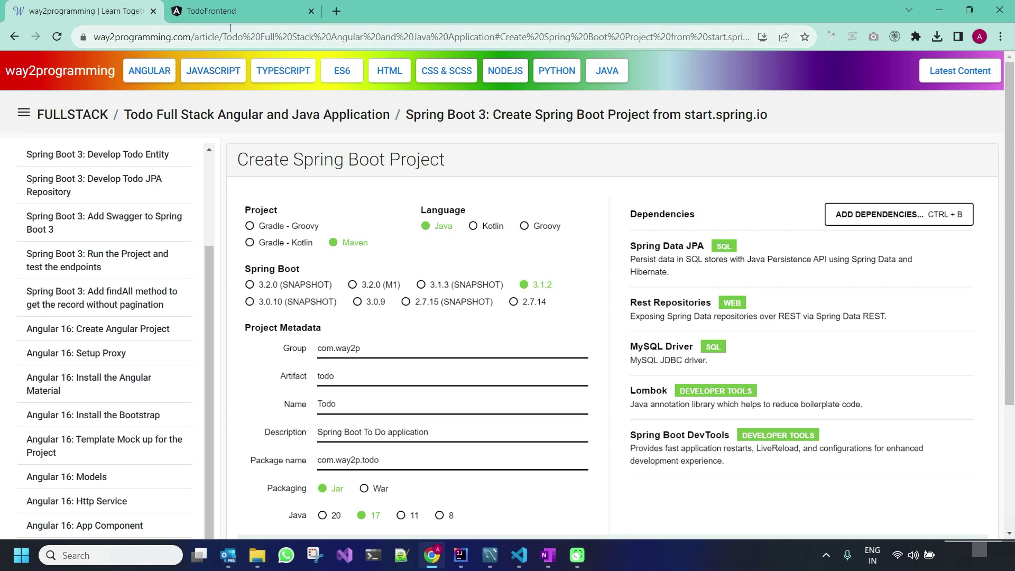
pyautogui.click(231, 11)
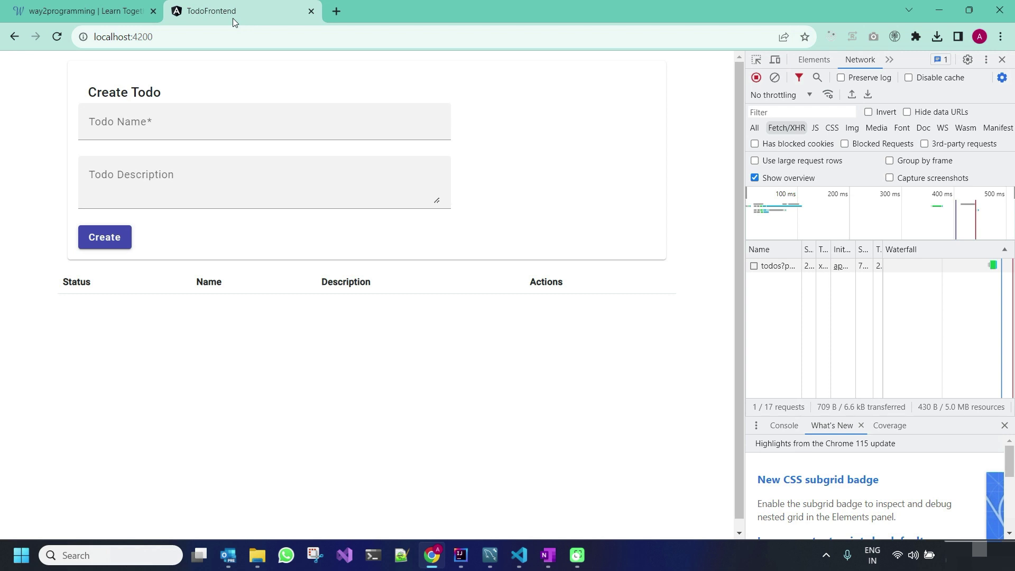
# Step: Create a todo with name Test1 and description Test1
pyautogui.click(151, 128)
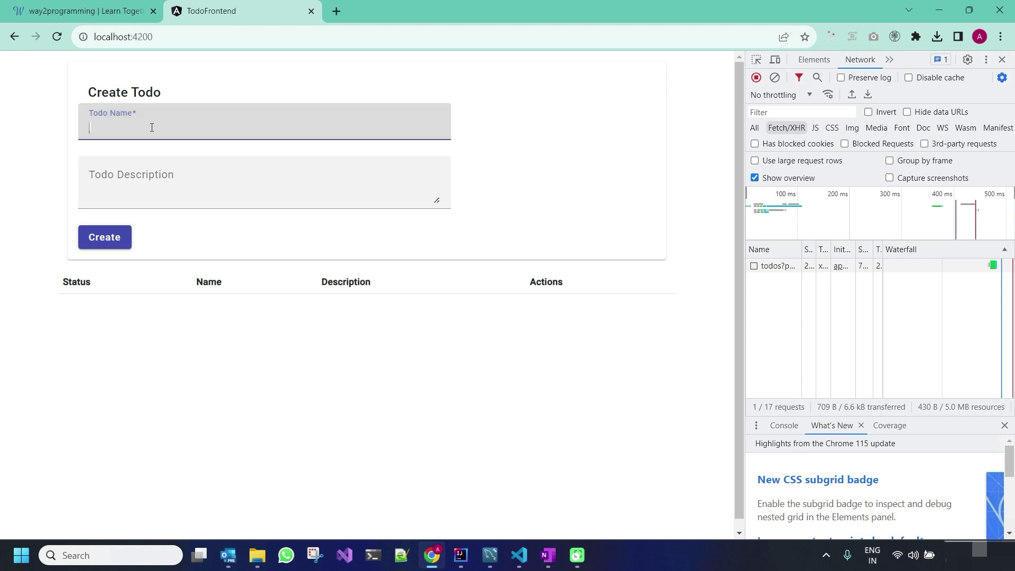
pyautogui.write('Test1')
pyautogui.click(160, 170)
pyautogui.write('Test')
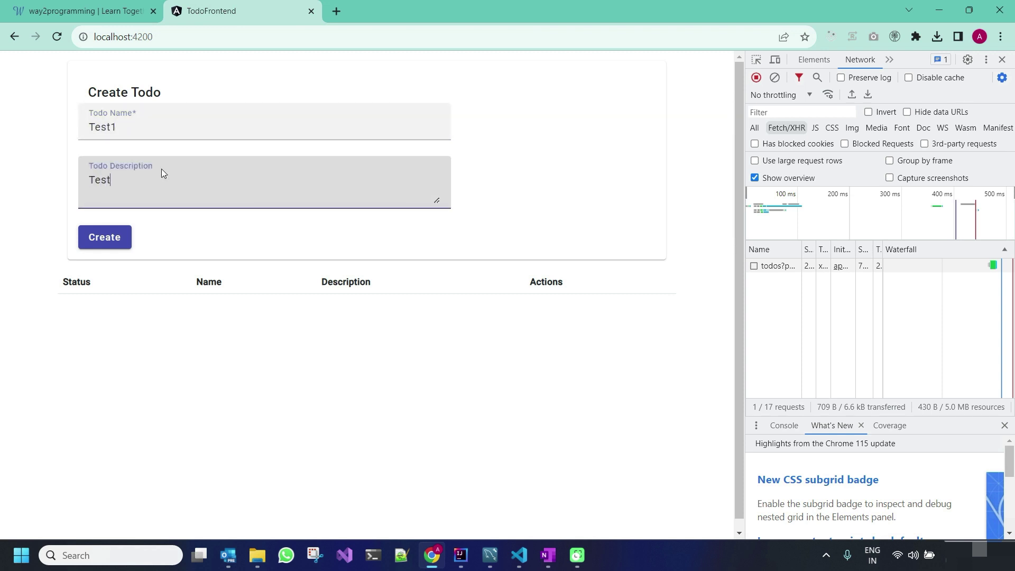
pyautogui.write('1')
pyautogui.click(104, 237)
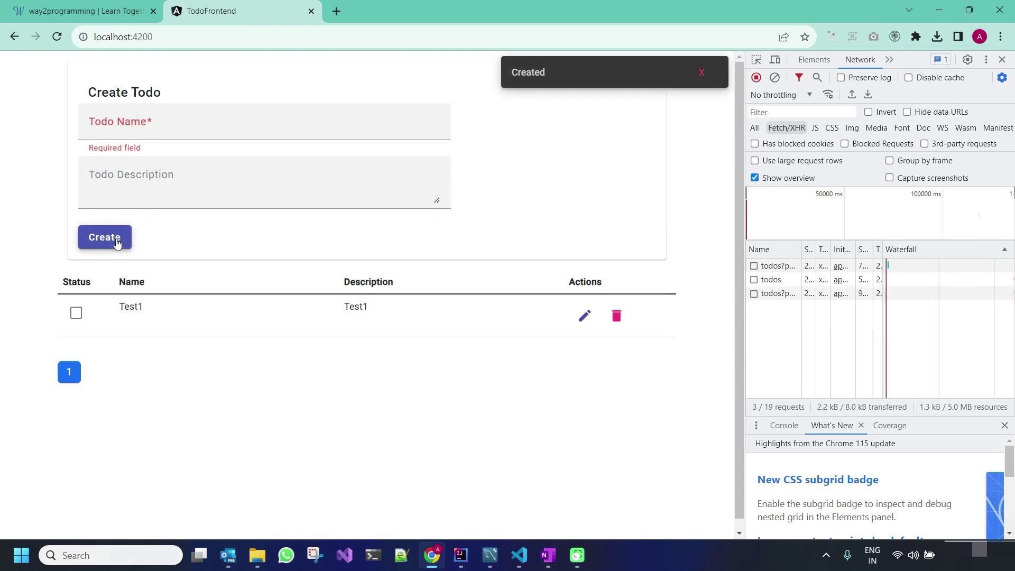
# Step: Edit the Test1 todo's description to Test, save it, and mark the task completed
pyautogui.click(584, 315)
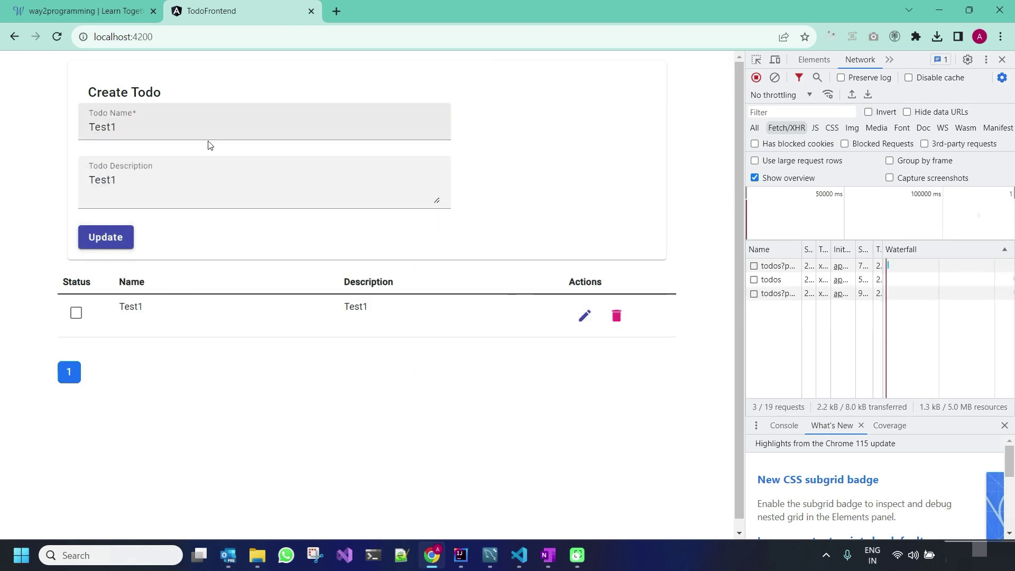
pyautogui.click(143, 181)
pyautogui.press('BackSpace')
pyautogui.click(105, 236)
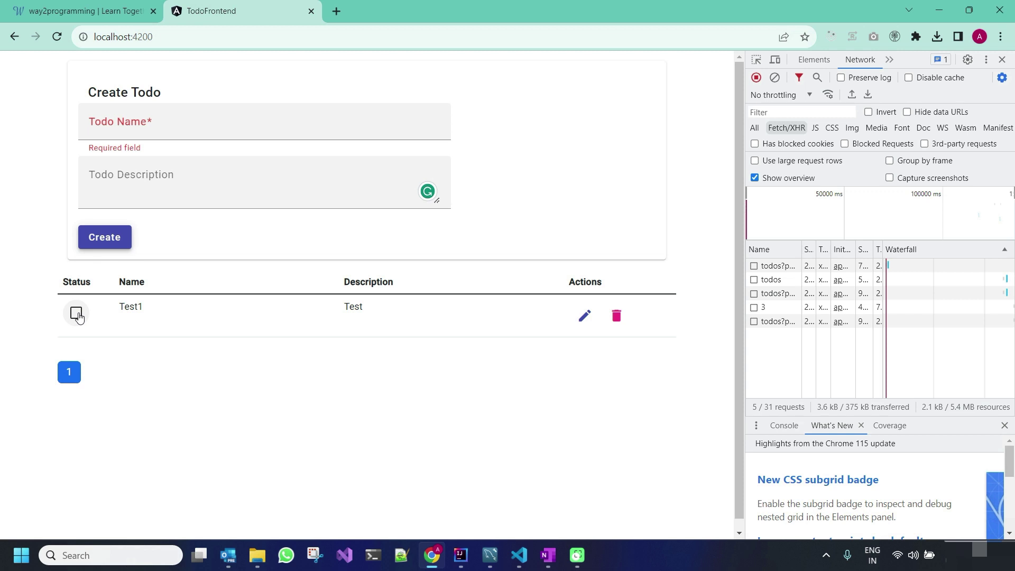
pyautogui.click(76, 314)
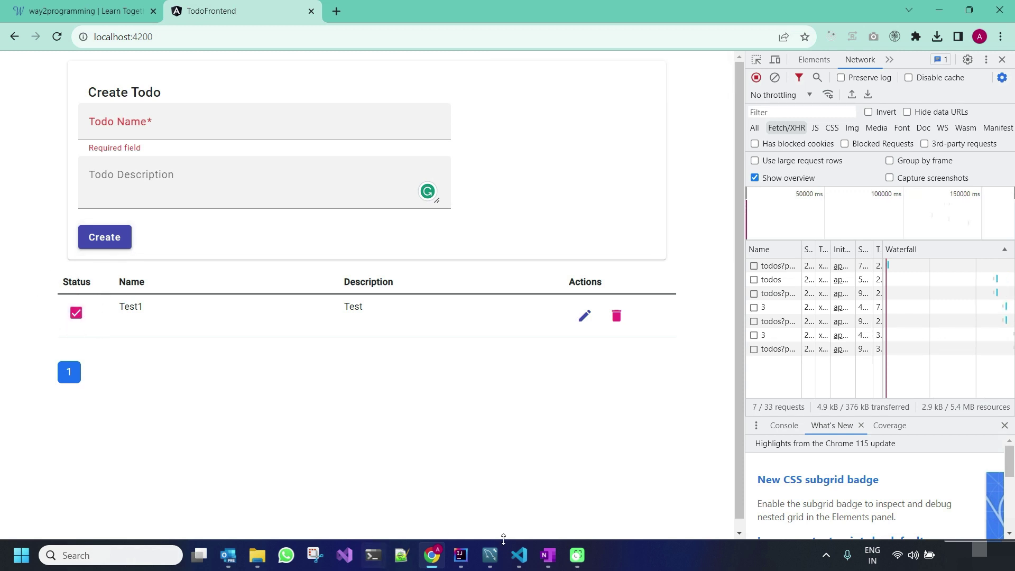
# Step: Delete the Test1 task and confirm, then mark the Test1 task described Test2 completed
pyautogui.click(617, 318)
pyautogui.click(569, 111)
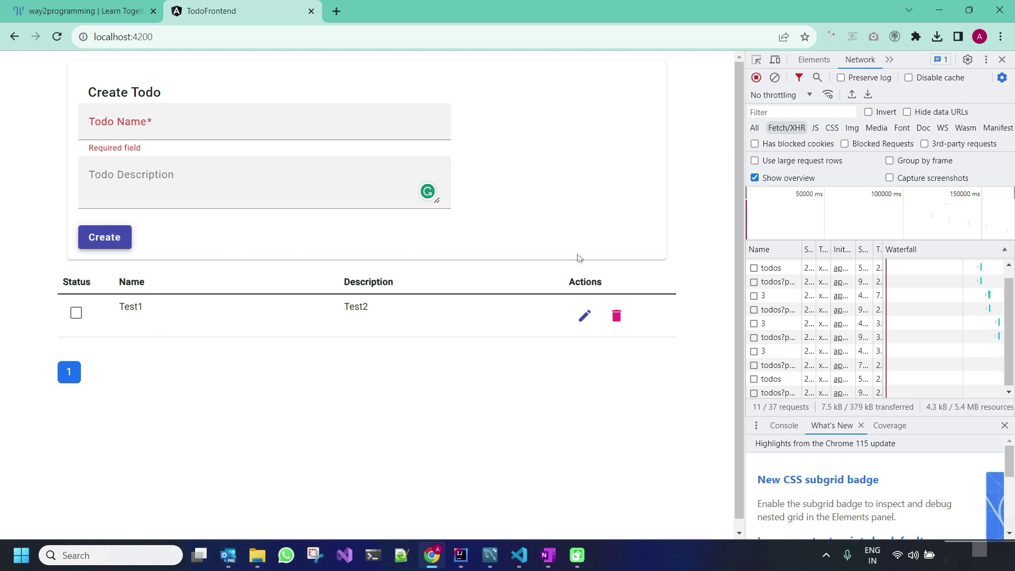
pyautogui.click(76, 315)
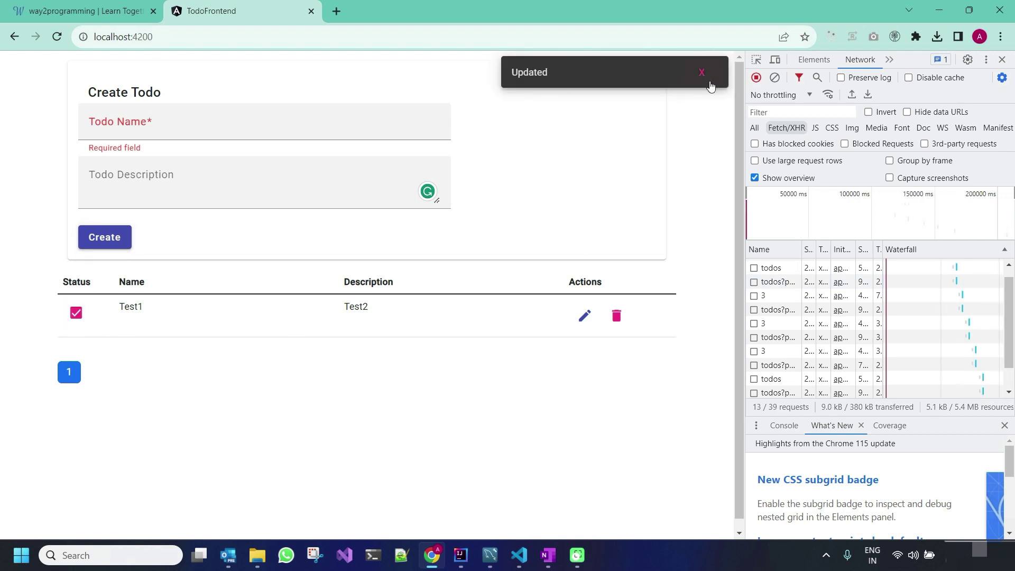